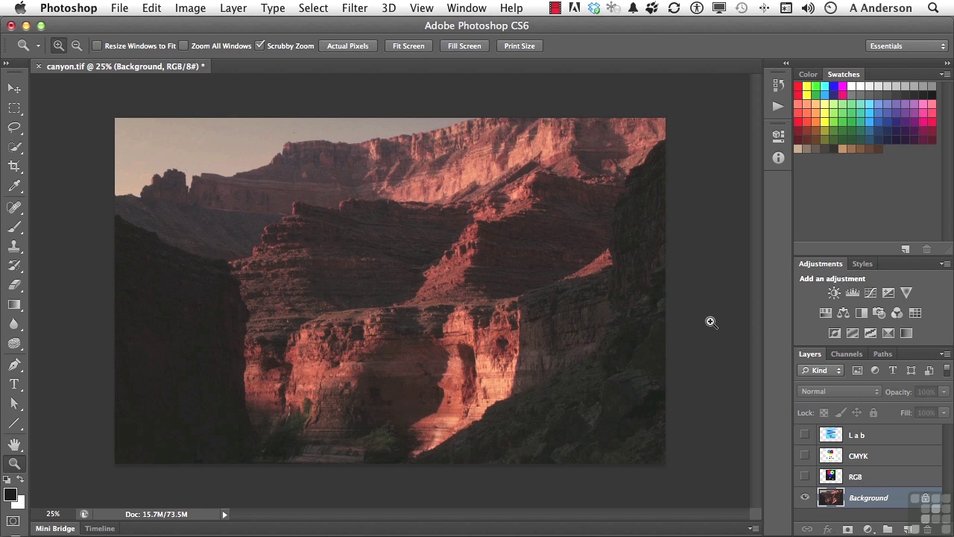
Turn on the RGB layer so the RGB Additive Color diagram appears over the canyon
{"action": "left_click", "coordinate": [806, 477]}
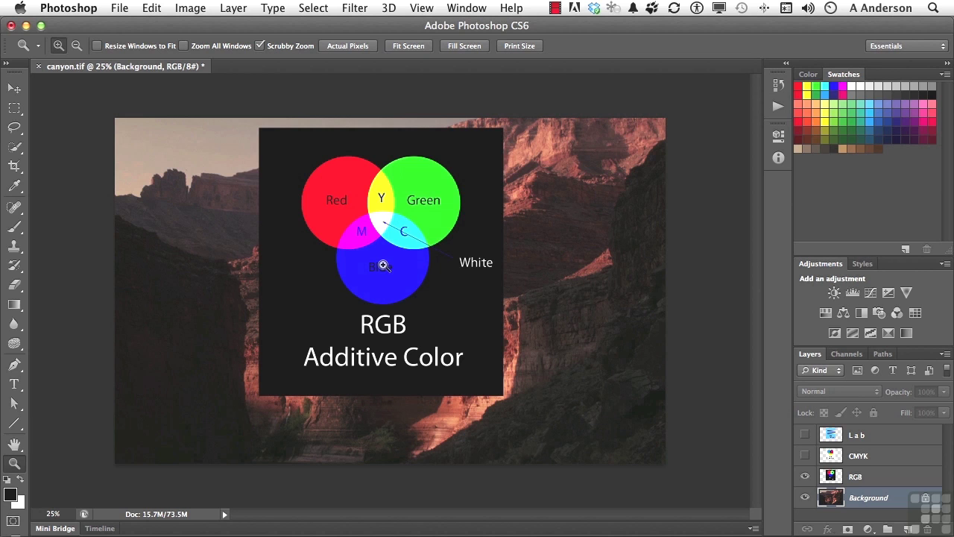
Turn on the CMYK layer so its Subtractive Color diagram covers the RGB diagram
{"action": "left_click", "coordinate": [805, 456]}
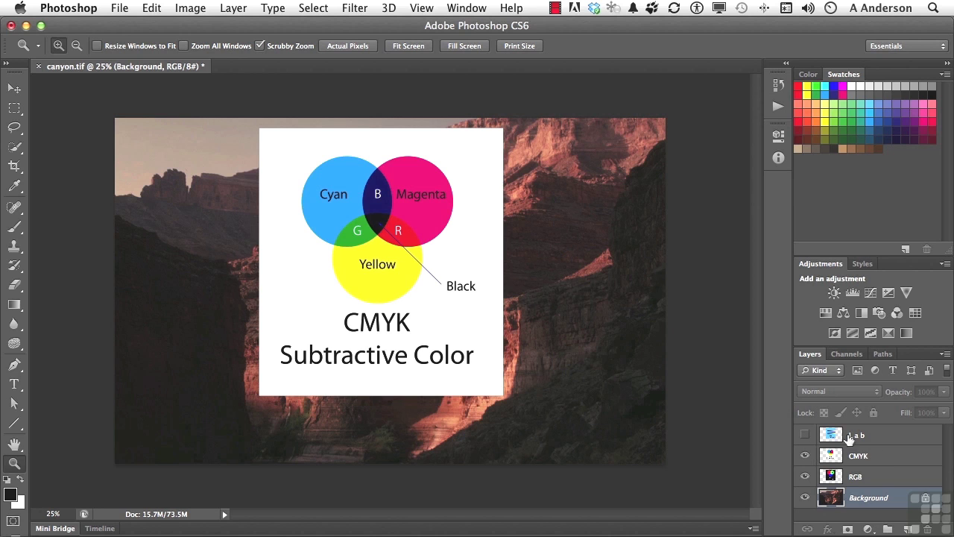
Make the Lab layer visible, then view the Image > Mode options without changing anything
{"action": "left_click", "coordinate": [804, 435]}
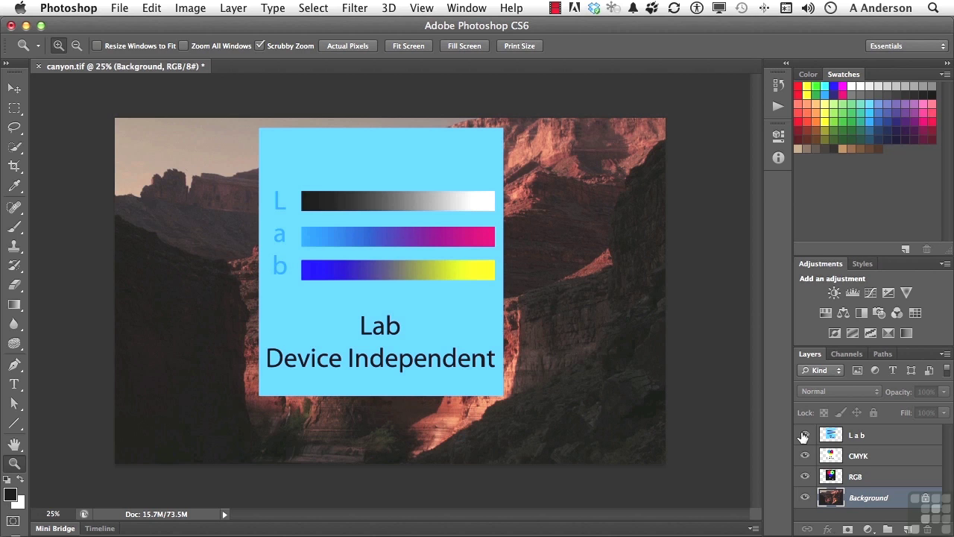
{"action": "left_click", "coordinate": [186, 9]}
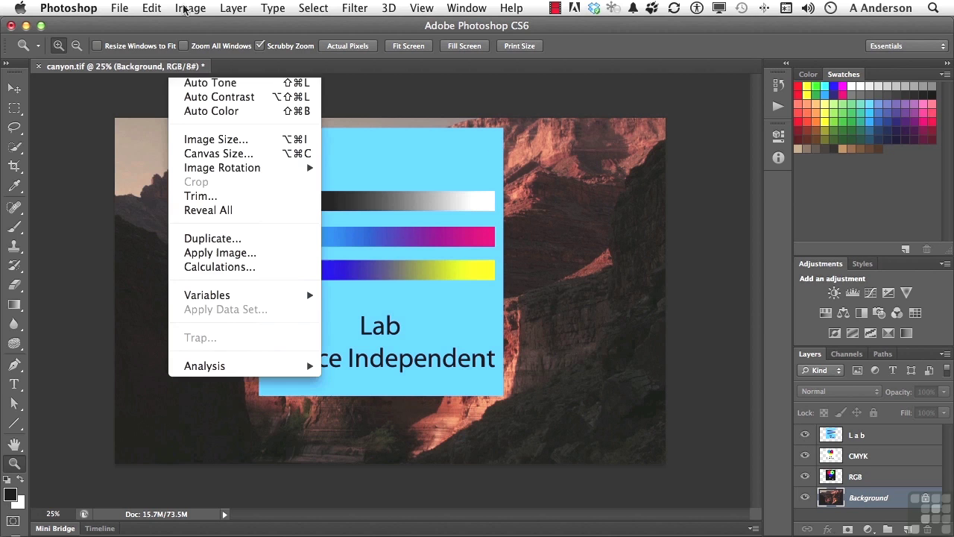
{"action": "mouse_move", "coordinate": [192, 26]}
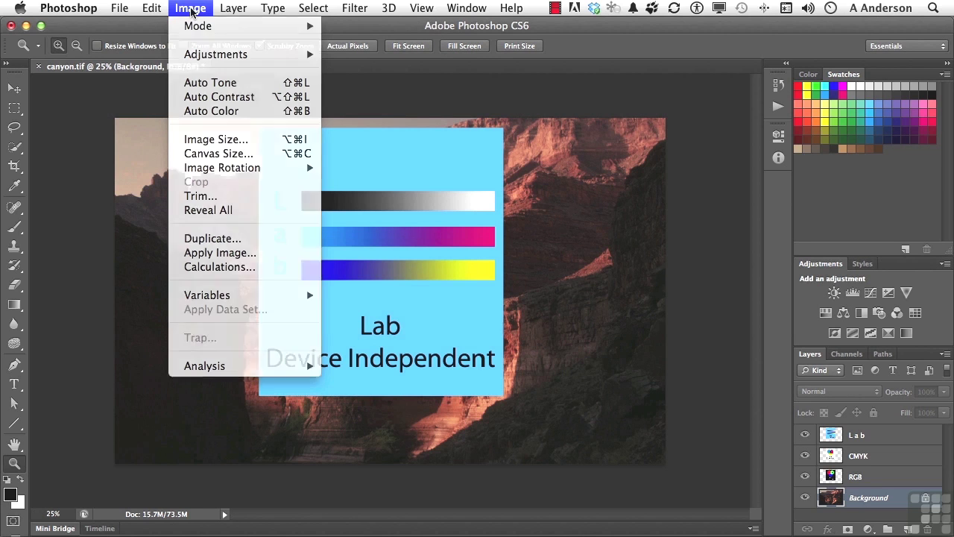
{"action": "left_click", "coordinate": [192, 9]}
Hide the Lab, CMYK and RGB layers, and float the Channels panel tall enough for all four channels
{"action": "left_click_drag", "start_coordinate": [805, 434], "coordinate": [805, 456]}
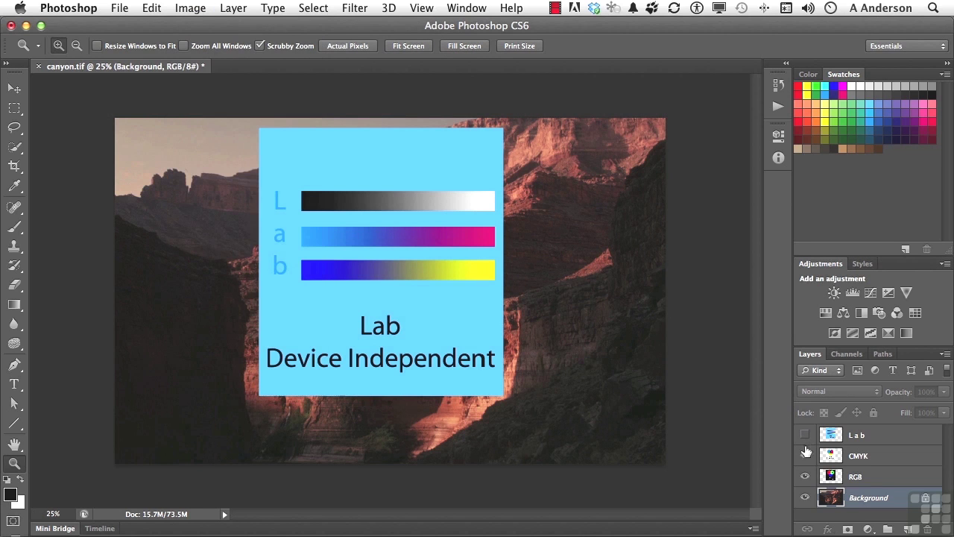
{"action": "left_click", "coordinate": [805, 477]}
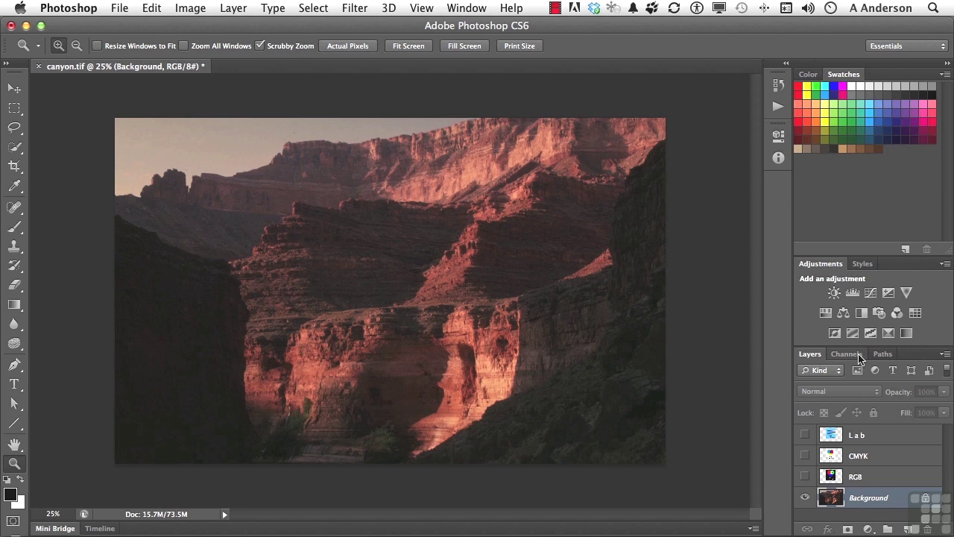
{"action": "left_click_drag", "start_coordinate": [854, 355], "coordinate": [621, 268]}
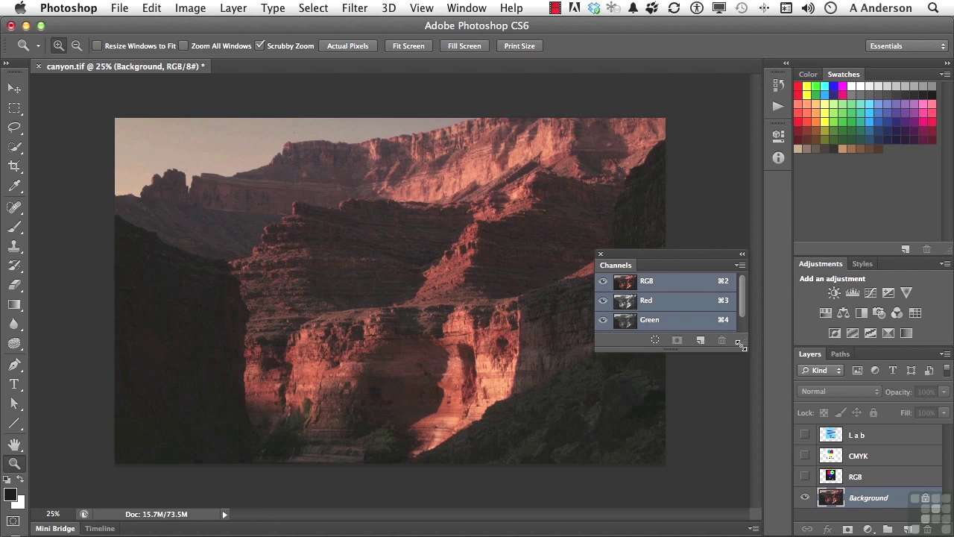
{"action": "left_click_drag", "start_coordinate": [738, 346], "coordinate": [734, 405]}
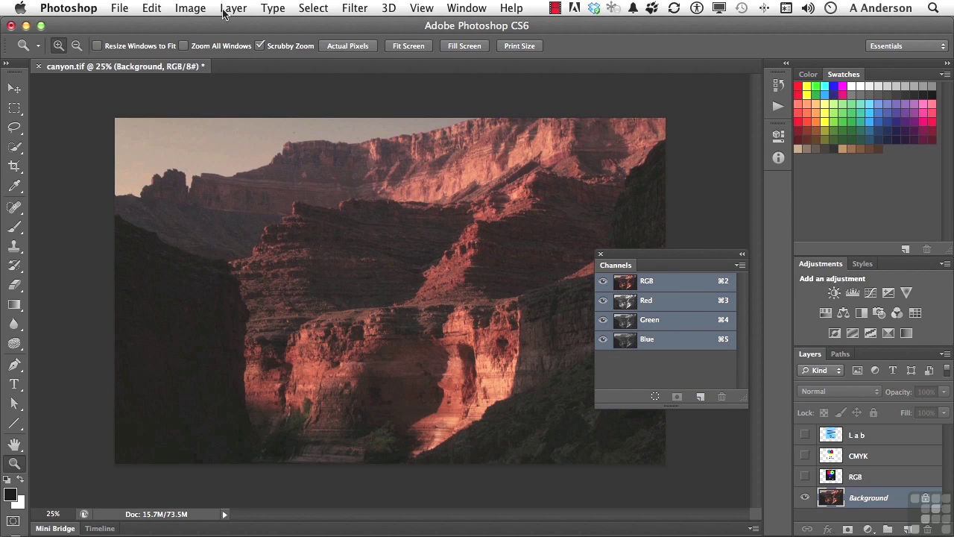
Convert canyon.tif to Lab Color mode
{"action": "left_click", "coordinate": [197, 9]}
{"action": "mouse_move", "coordinate": [197, 27]}
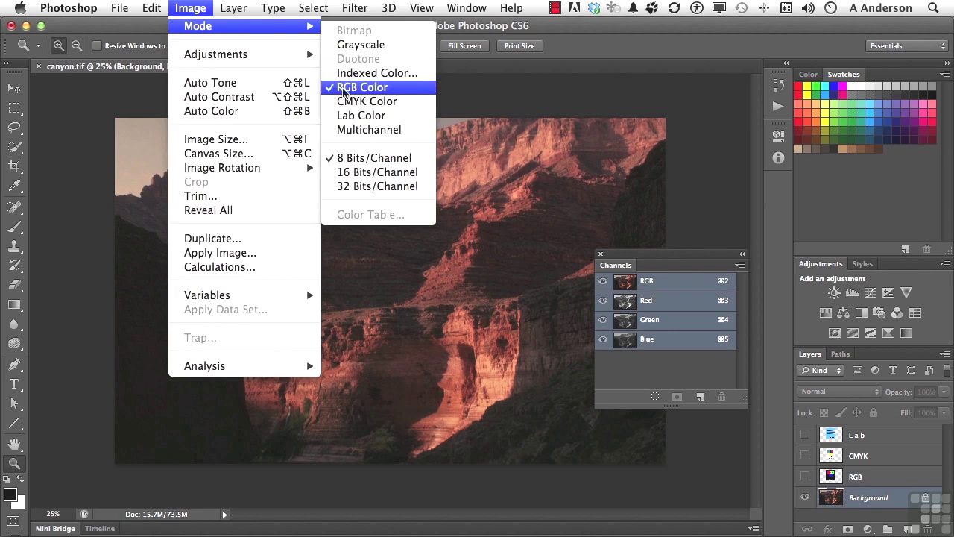
{"action": "left_click", "coordinate": [353, 118]}
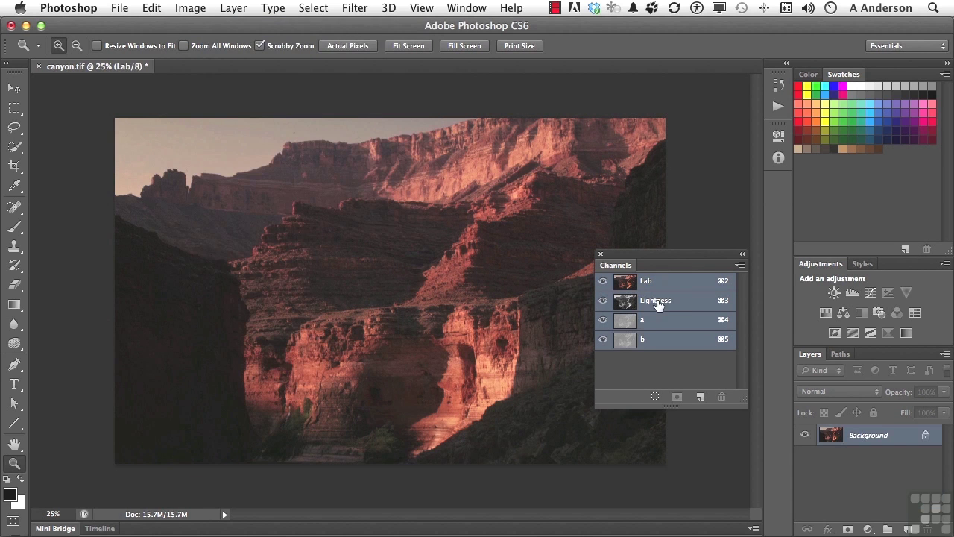
View the Lightness, a and b channels one at a time, then return to the Lab composite
{"action": "left_click", "coordinate": [657, 304]}
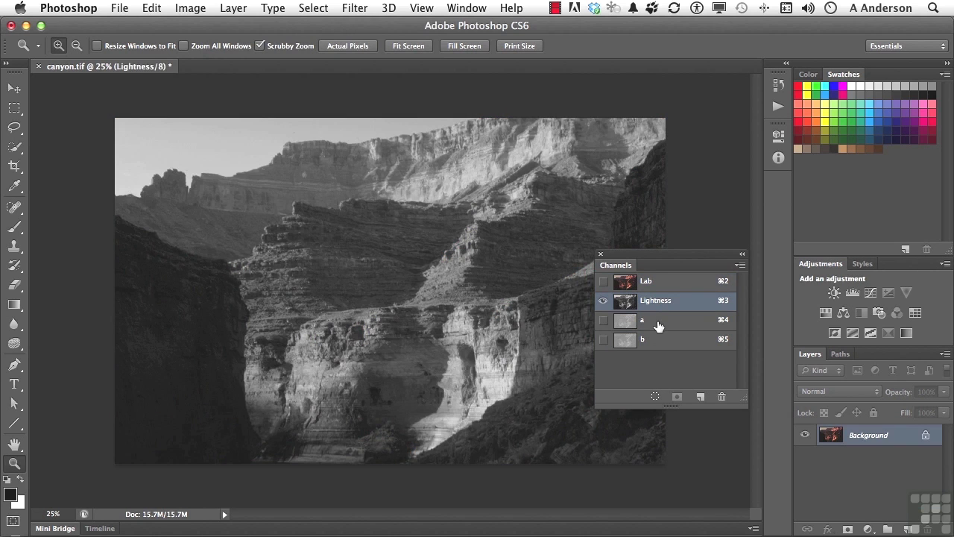
{"action": "left_click", "coordinate": [657, 325]}
{"action": "left_click", "coordinate": [656, 342]}
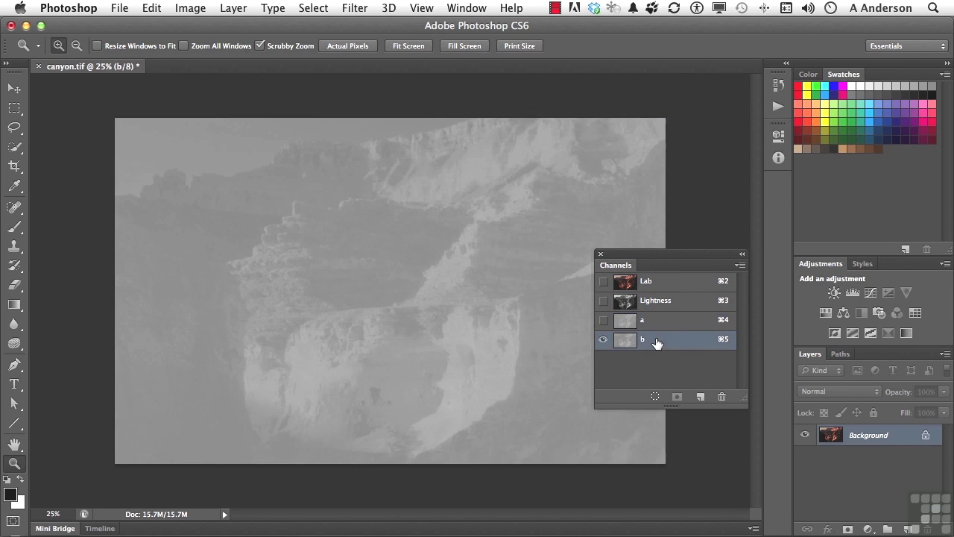
{"action": "left_click", "coordinate": [656, 323]}
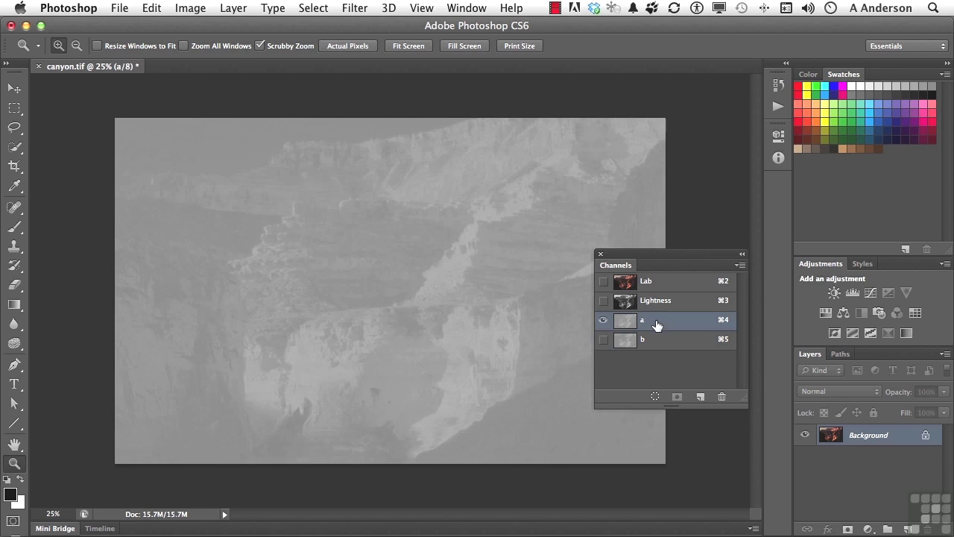
{"action": "left_click", "coordinate": [656, 301]}
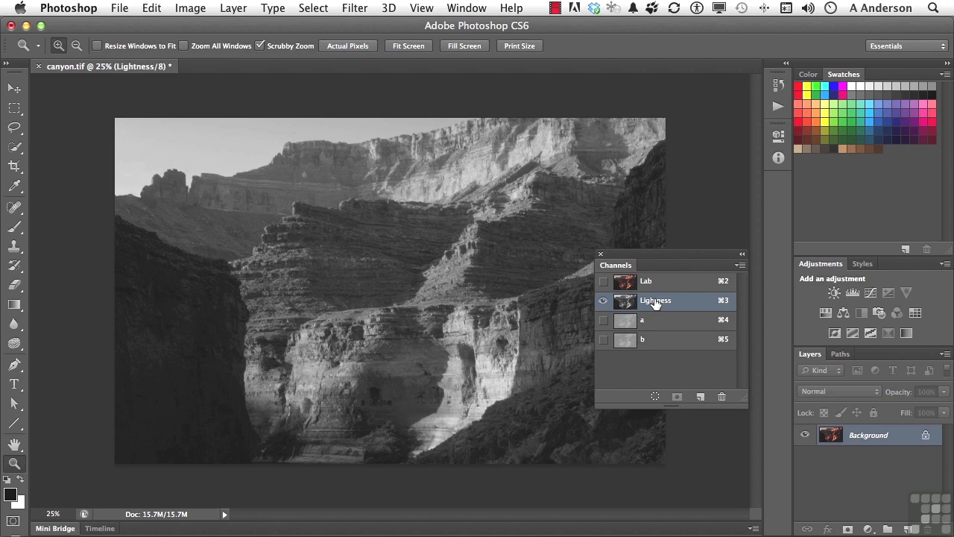
{"action": "left_click", "coordinate": [652, 321]}
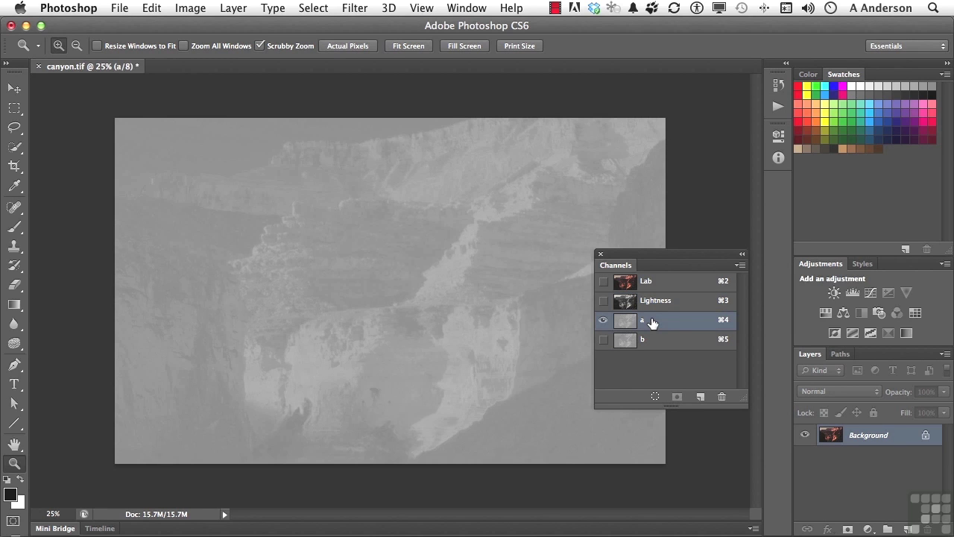
{"action": "left_click", "coordinate": [652, 342]}
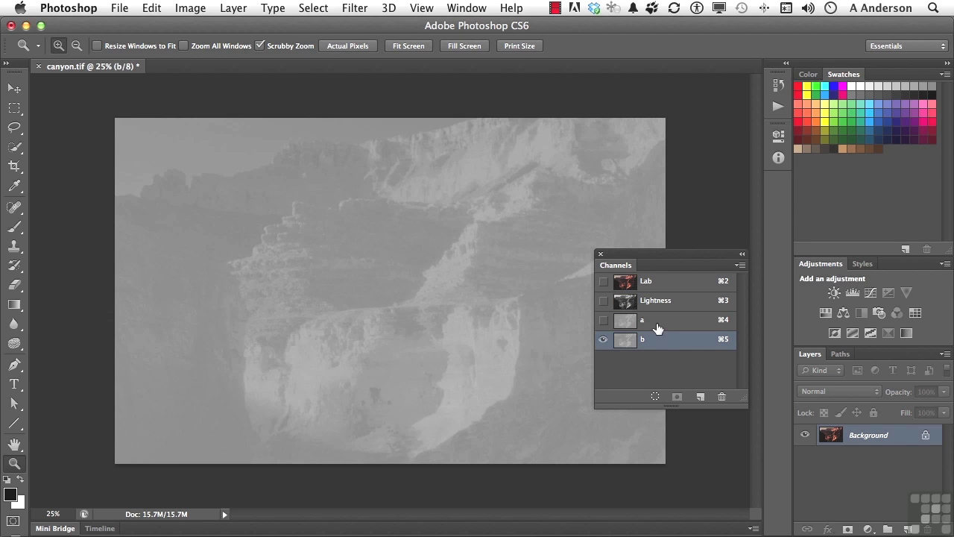
{"action": "left_click", "coordinate": [653, 283]}
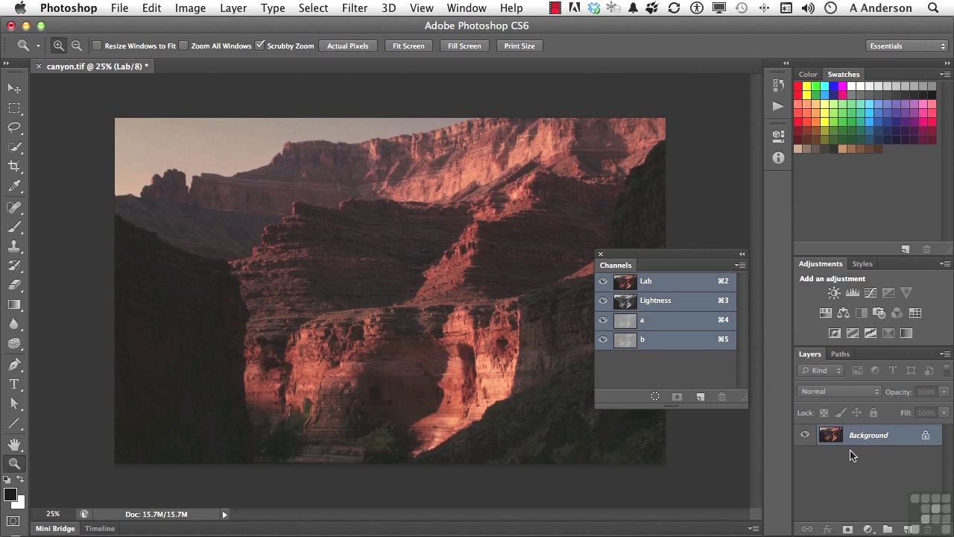
Add a Curves adjustment layer and pull the a channel's black and white points inward
{"action": "left_click", "coordinate": [871, 293]}
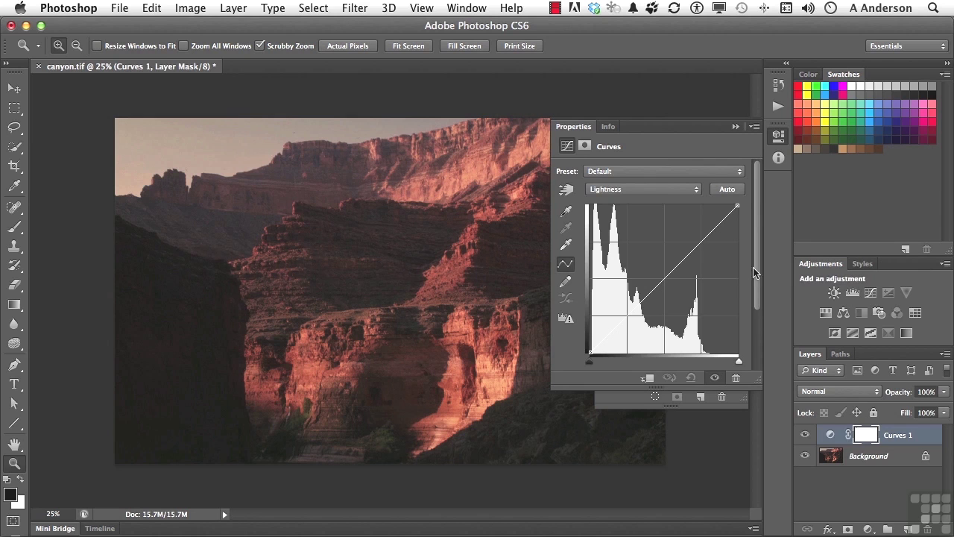
{"action": "left_click", "coordinate": [653, 190]}
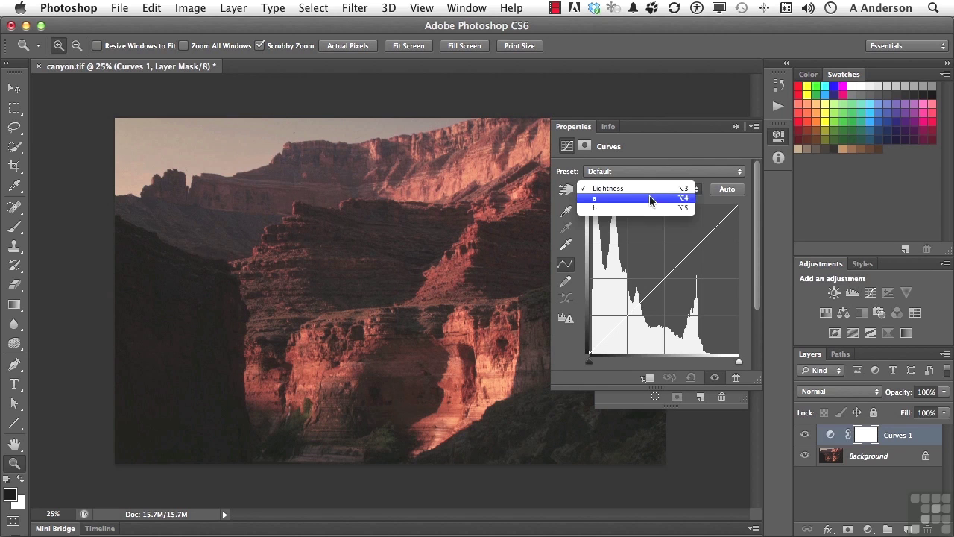
{"action": "left_click", "coordinate": [650, 199]}
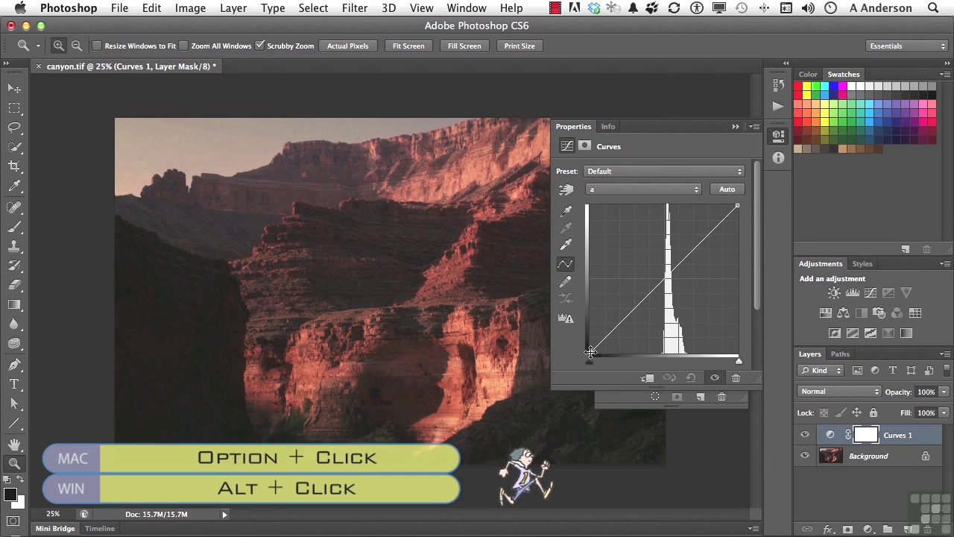
{"action": "left_click_drag", "start_coordinate": [591, 352], "coordinate": [649, 357]}
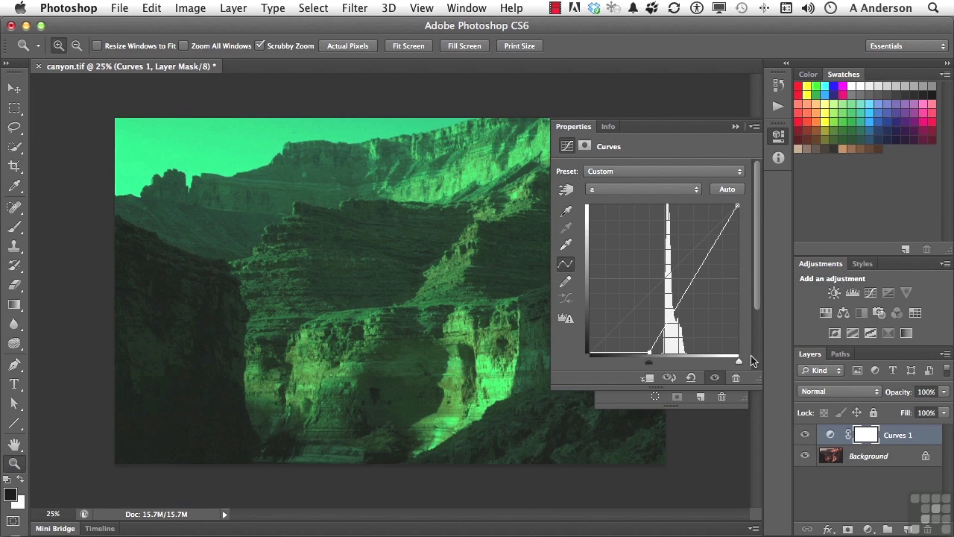
{"action": "left_click_drag", "start_coordinate": [739, 363], "coordinate": [701, 365]}
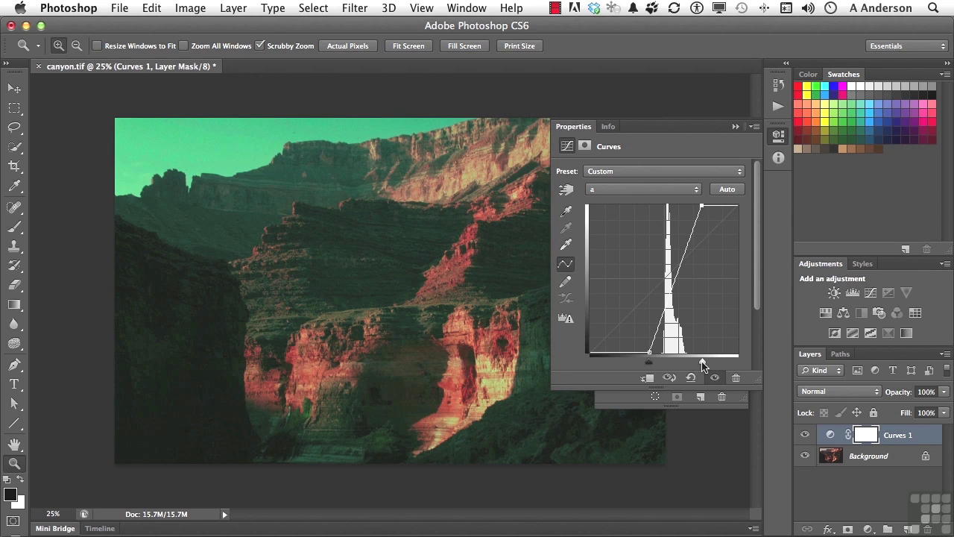
Pull the b channel's black and white points inward, then ease the black point back slightly
{"action": "left_click", "coordinate": [614, 190]}
{"action": "left_click", "coordinate": [616, 201]}
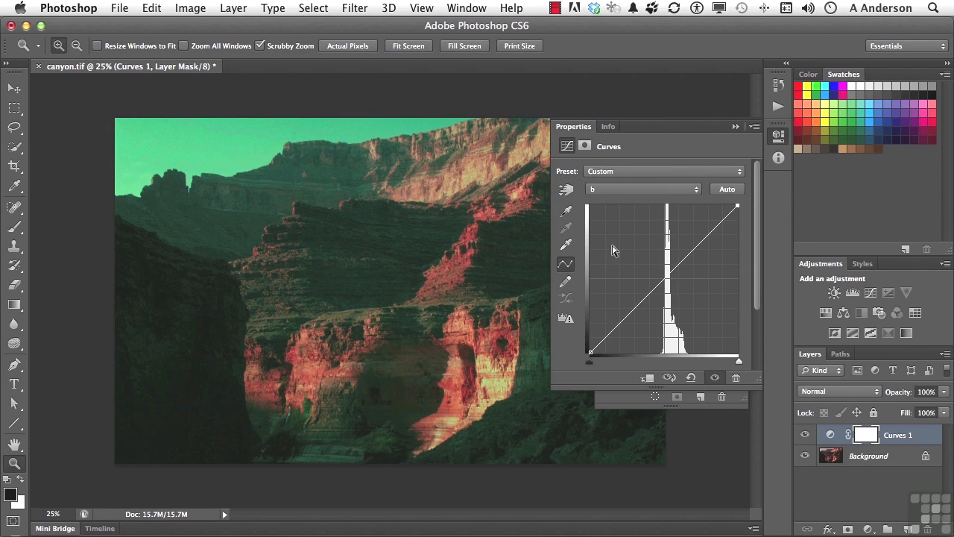
{"action": "left_click", "coordinate": [589, 364]}
{"action": "left_click_drag", "start_coordinate": [589, 364], "coordinate": [648, 369]}
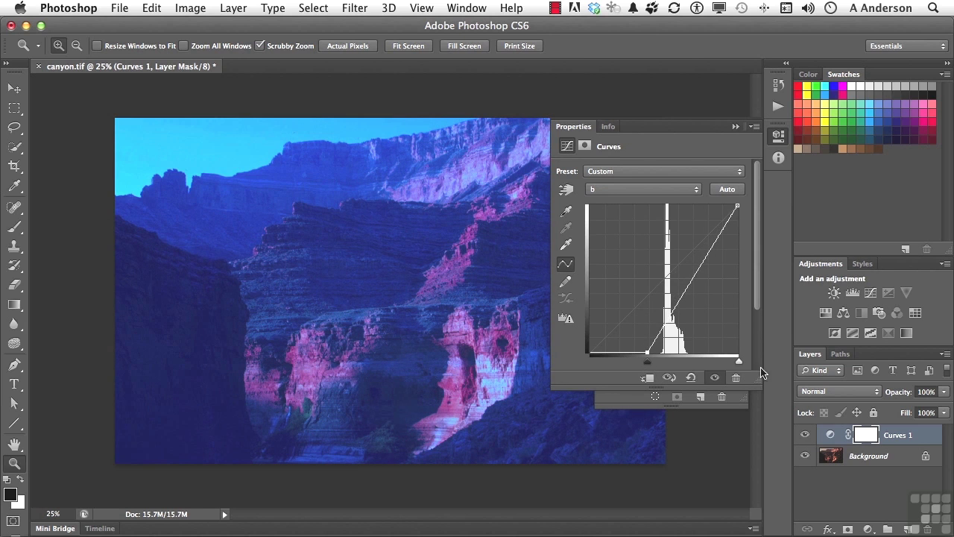
{"action": "left_click_drag", "start_coordinate": [740, 364], "coordinate": [702, 365]}
{"action": "left_click_drag", "start_coordinate": [647, 364], "coordinate": [633, 366]}
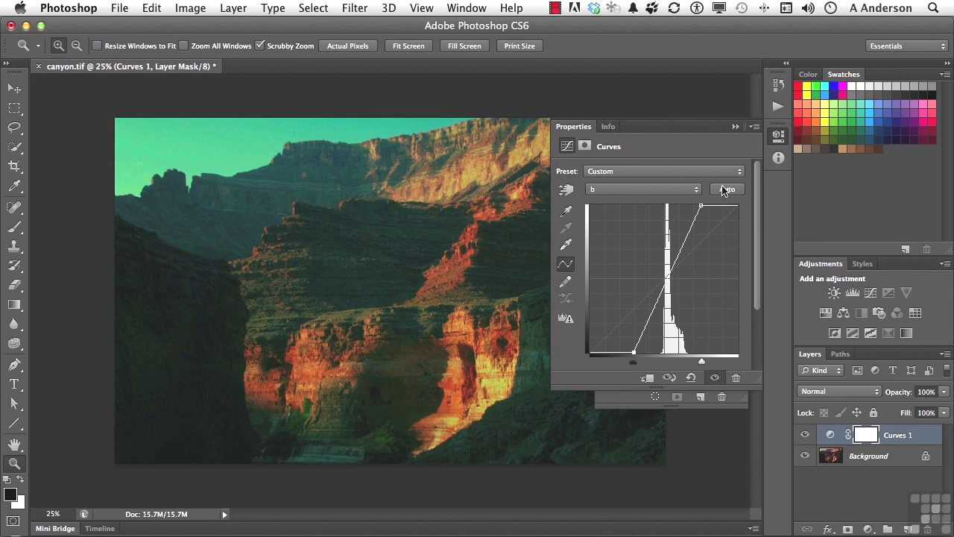
Collapse the Curves properties and convert the image to RGB Color, choosing Flatten
{"action": "left_click", "coordinate": [736, 126]}
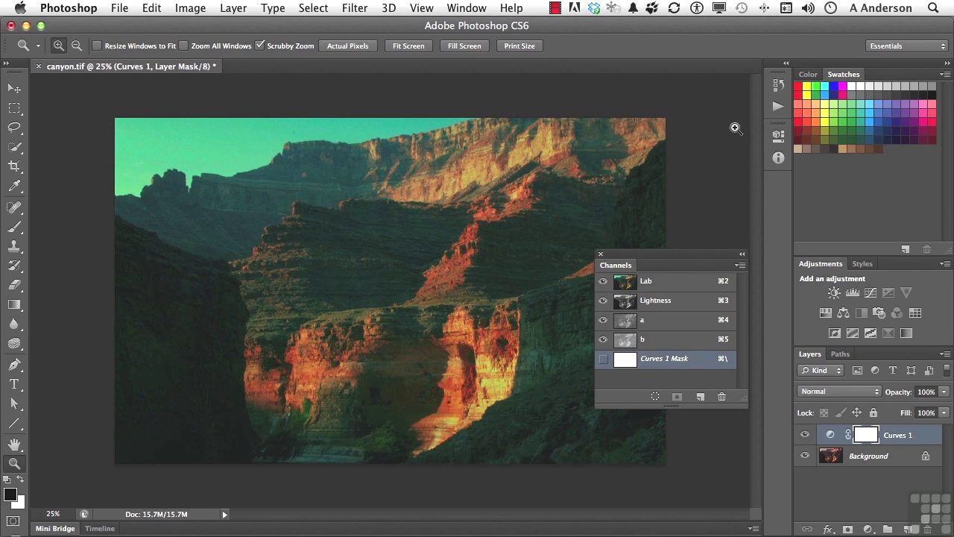
{"action": "left_click", "coordinate": [200, 9]}
{"action": "mouse_move", "coordinate": [237, 26]}
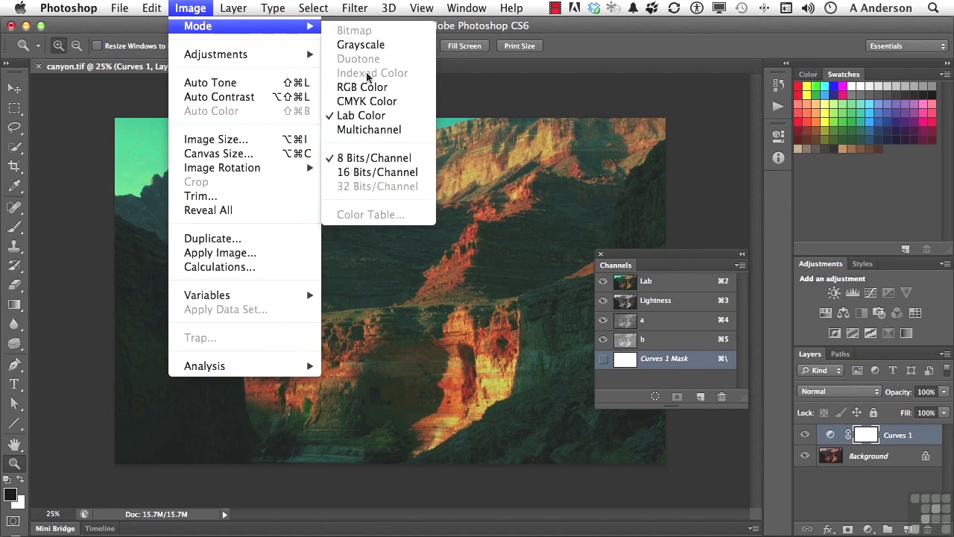
{"action": "left_click", "coordinate": [371, 88]}
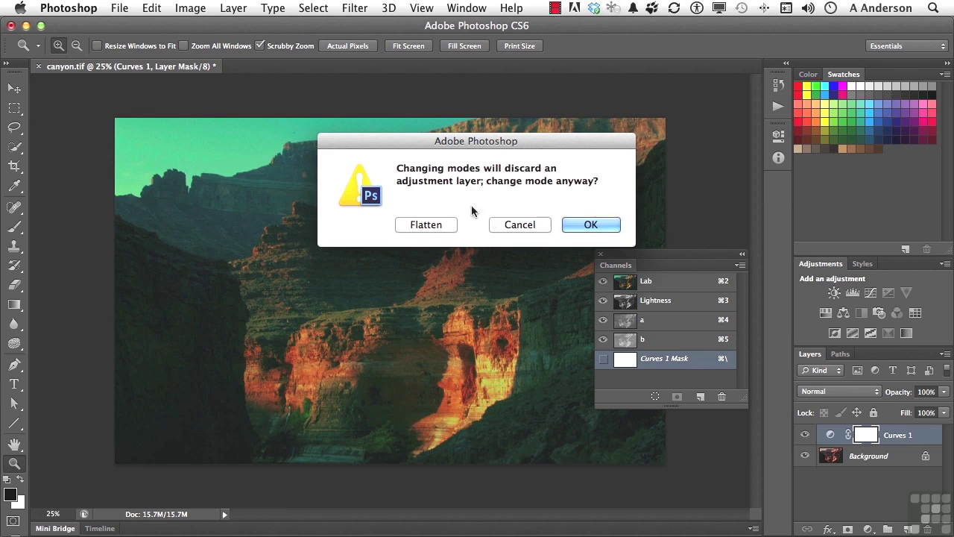
{"action": "left_click", "coordinate": [435, 224]}
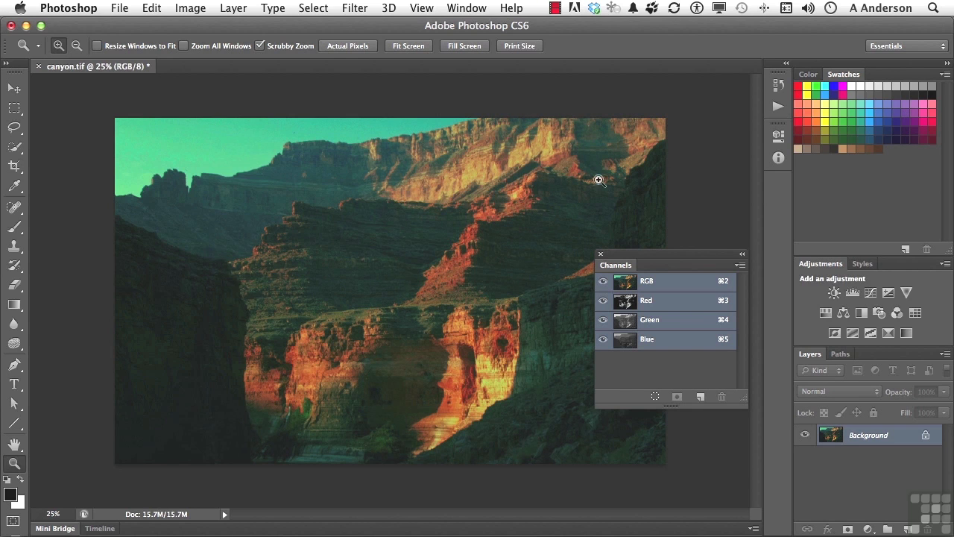
In the History panel, view the original canyon.tif snapshot, then return to the RGB Color state
{"action": "left_click", "coordinate": [777, 86]}
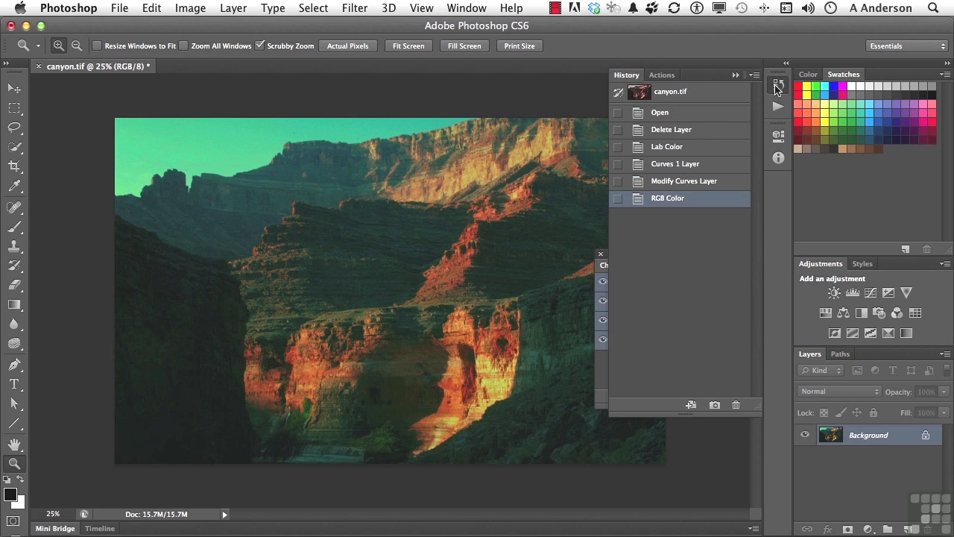
{"action": "left_click", "coordinate": [680, 93]}
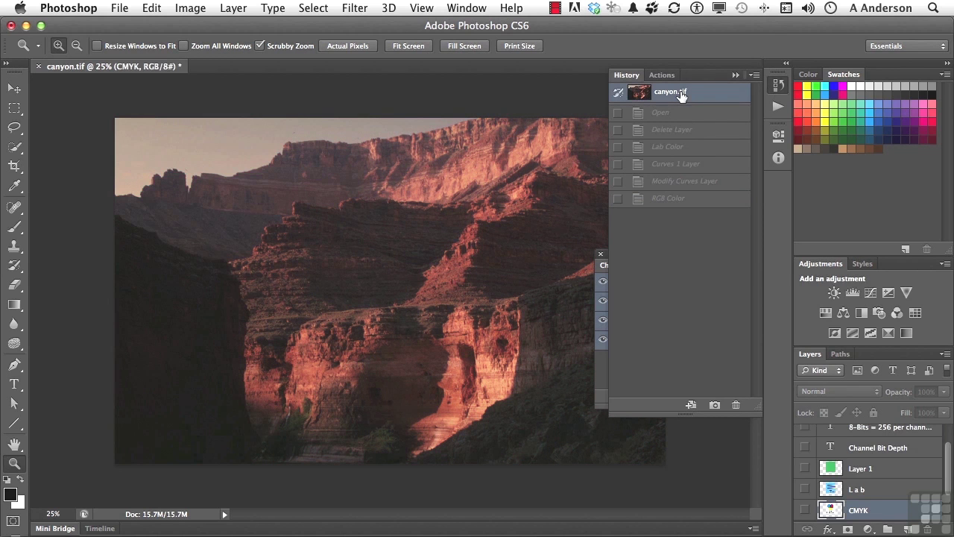
{"action": "left_click", "coordinate": [669, 197]}
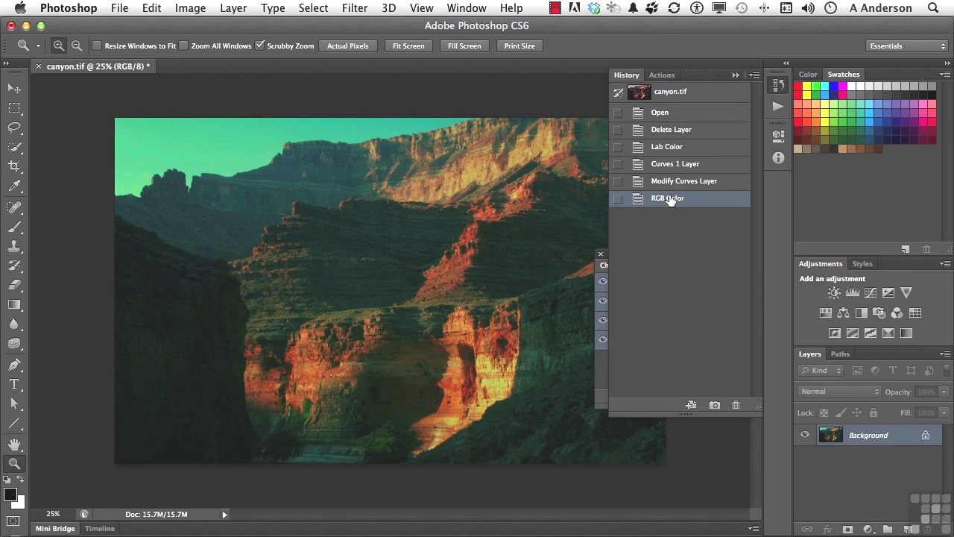